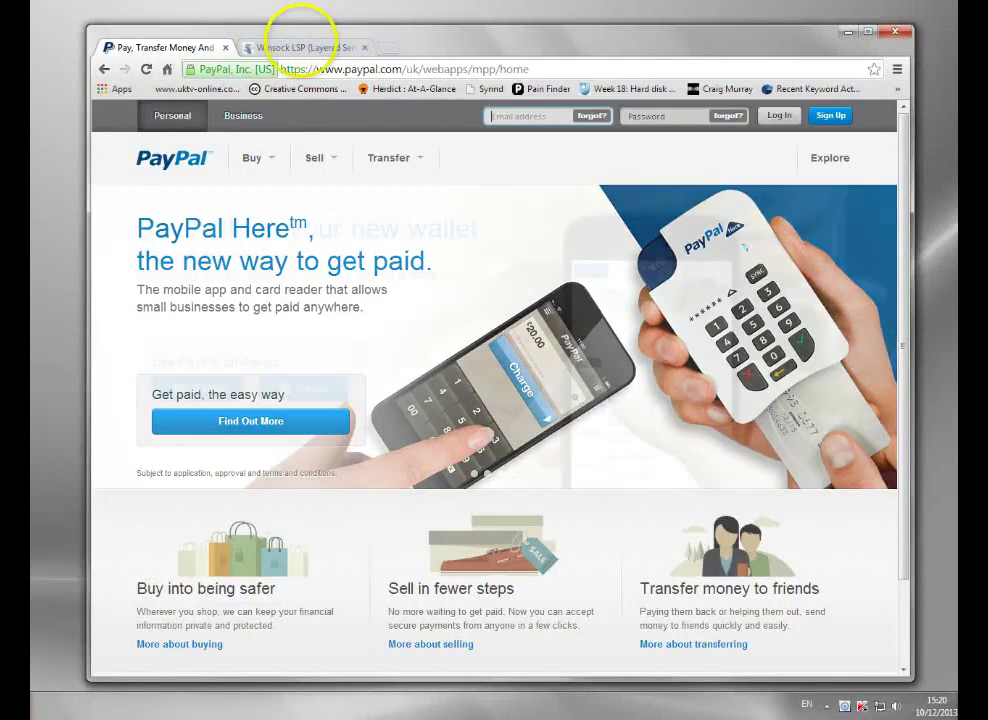
Examine the Komodia home page, including the descriptions of the Redirector, SSL Digestor and Watchdog products.
click(300, 47)
scroll(684, 261, up, 2)
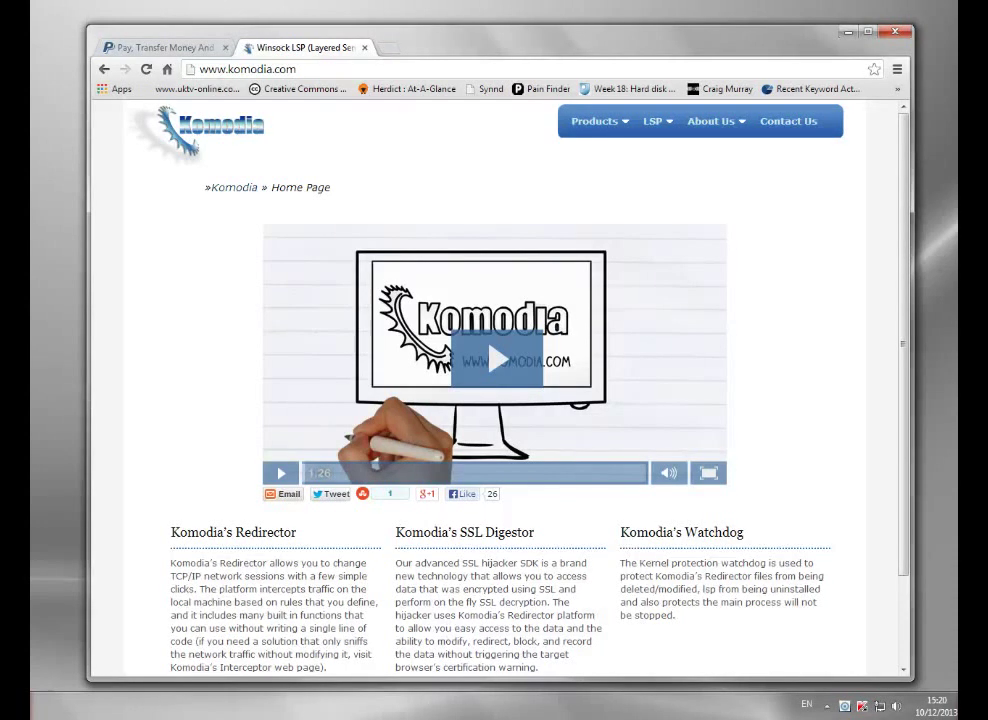
scroll(679, 262, down, 3)
scroll(676, 260, up, 3)
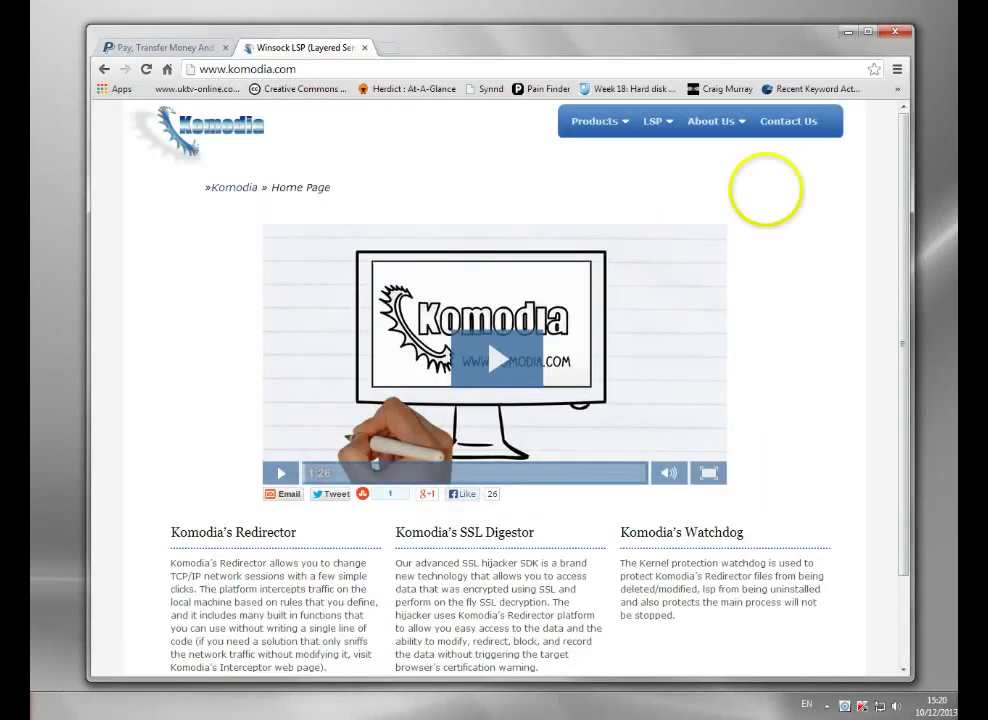
scroll(806, 272, down, 3)
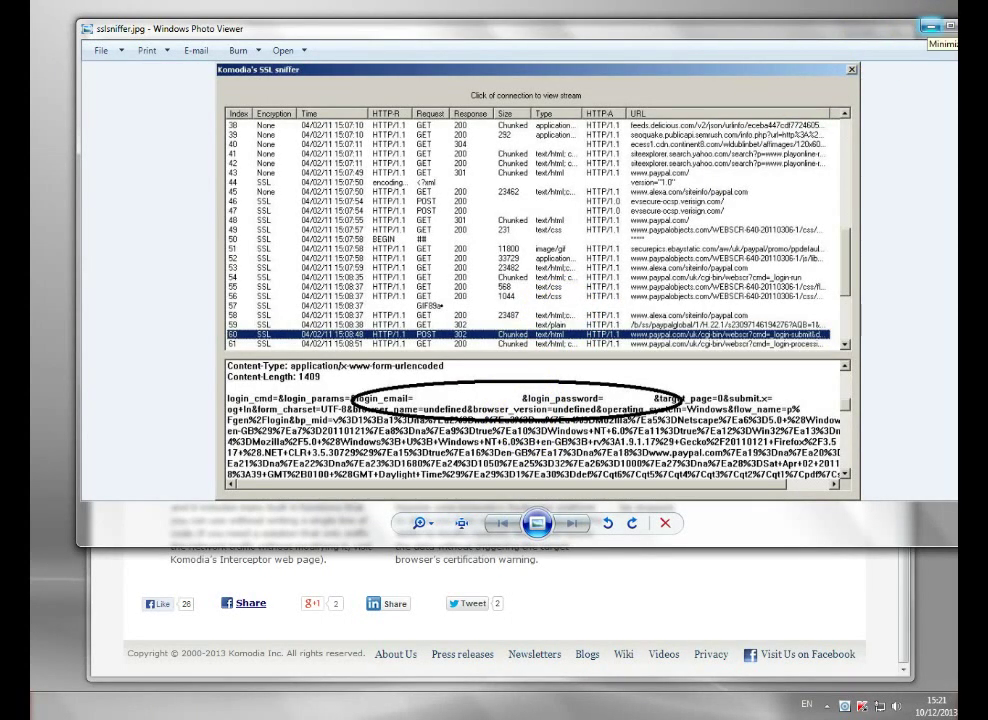
Minimize the sslsniffer.jpg image and the browser, and open Identity Cloaker to look over its proxy list.
click(932, 26)
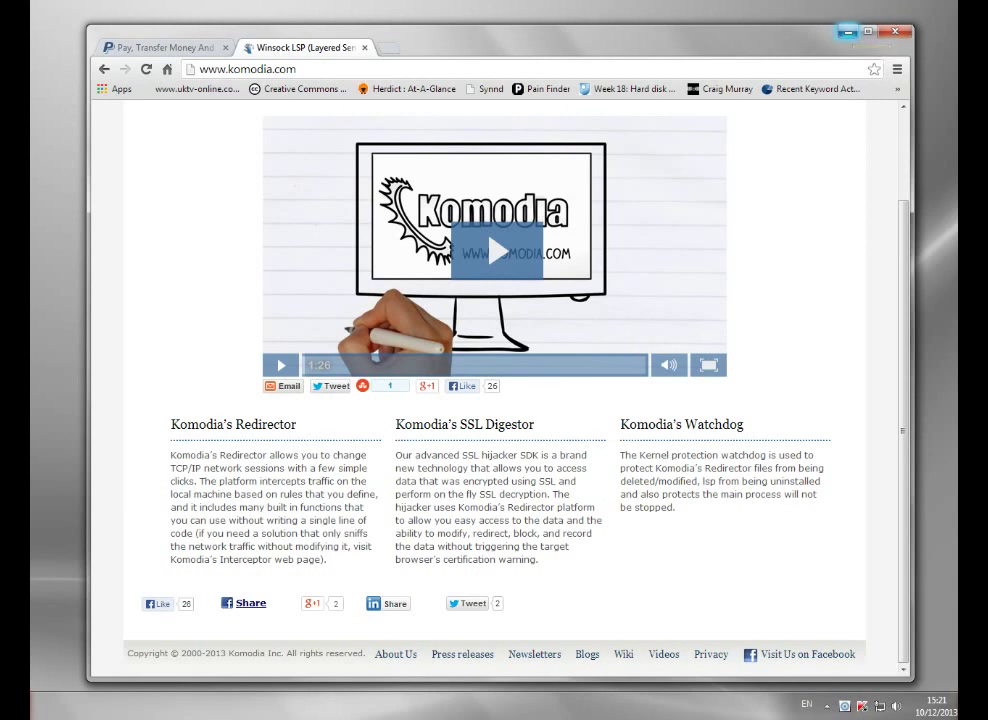
click(847, 31)
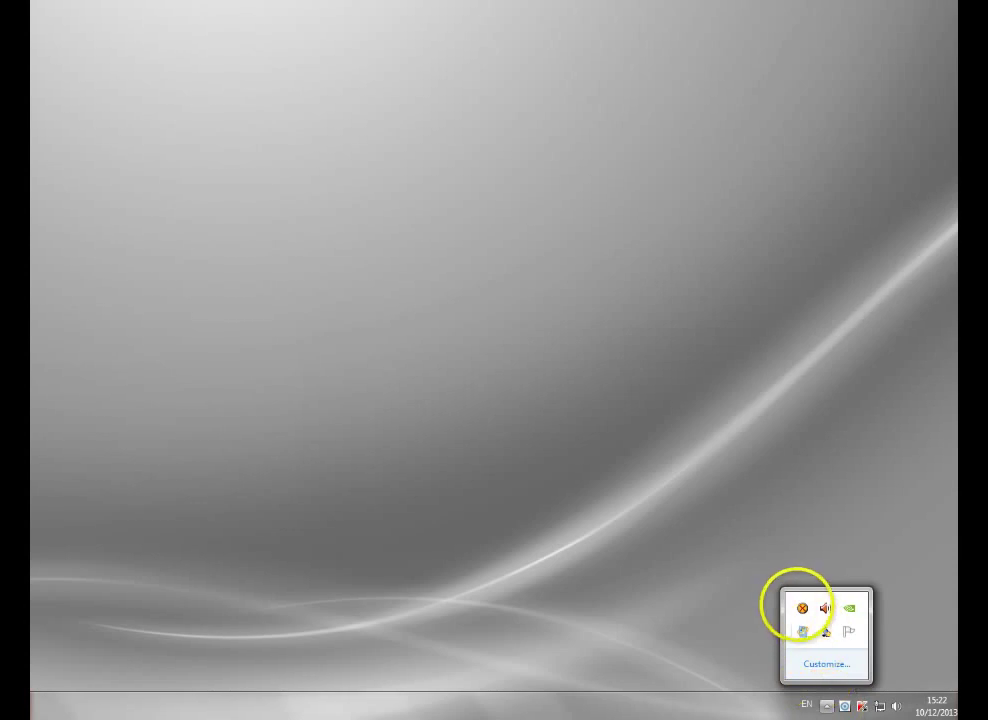
double_click(801, 607)
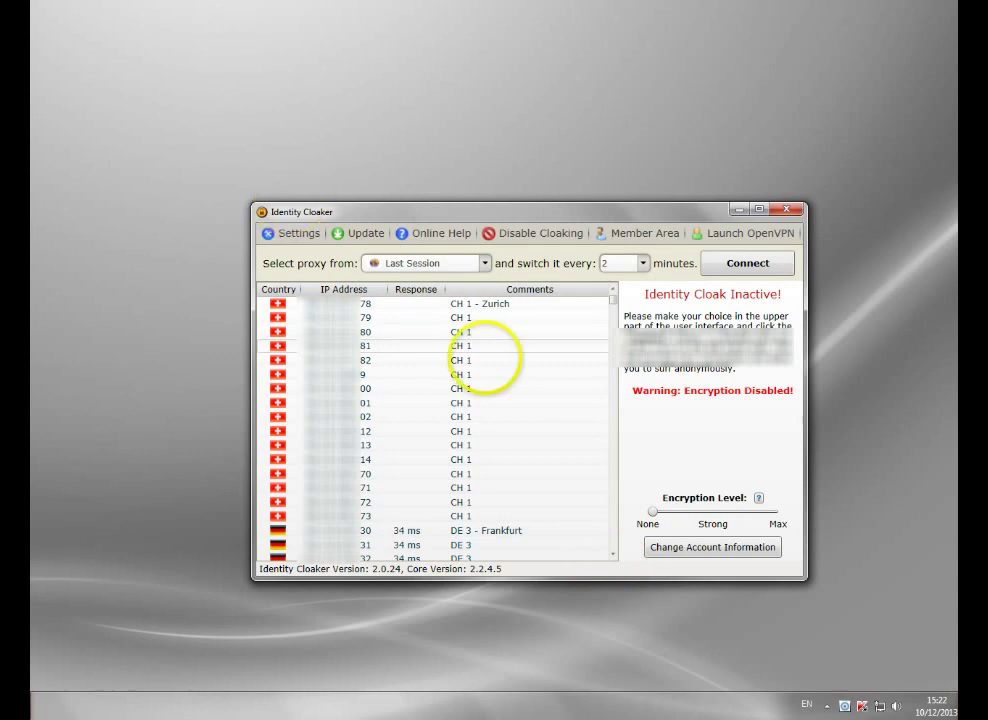
mouse_move(613, 302)
mouse_down()
mouse_move(600, 554)
mouse_move(597, 293)
mouse_up()
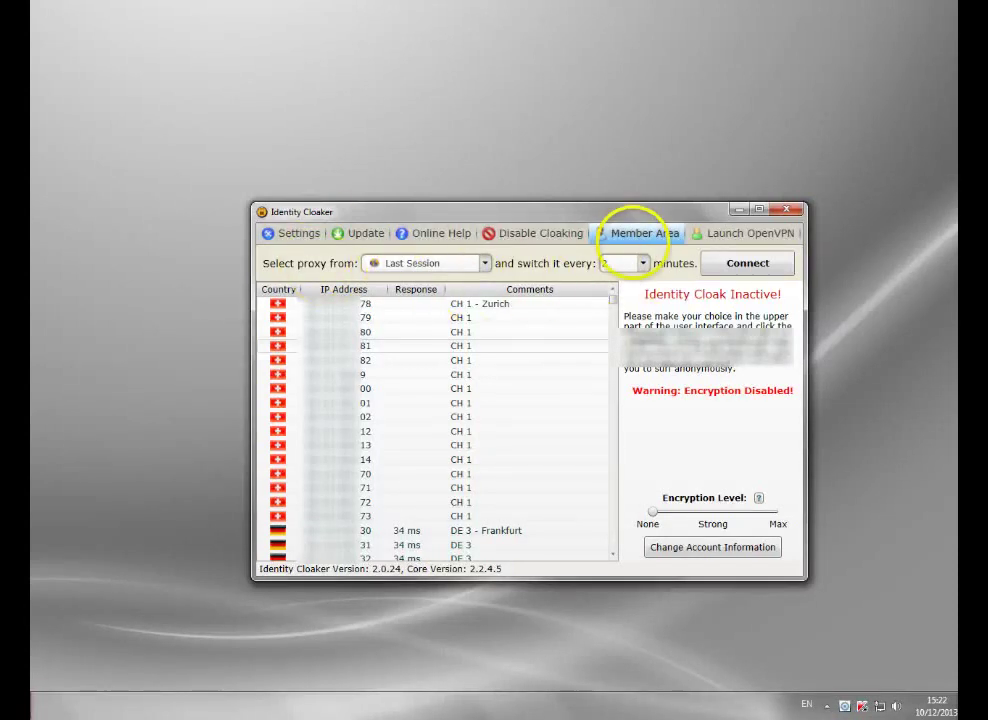
Set the proxy switching interval to 1 minute and the encryption level to Max.
click(643, 263)
click(612, 297)
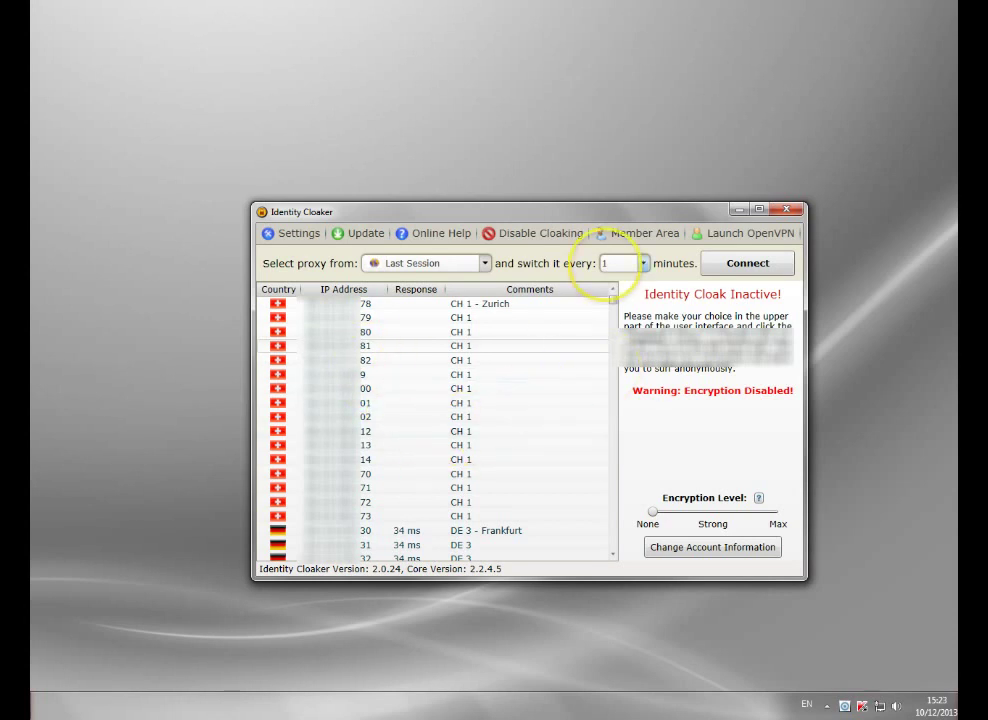
drag(652, 510, 766, 513)
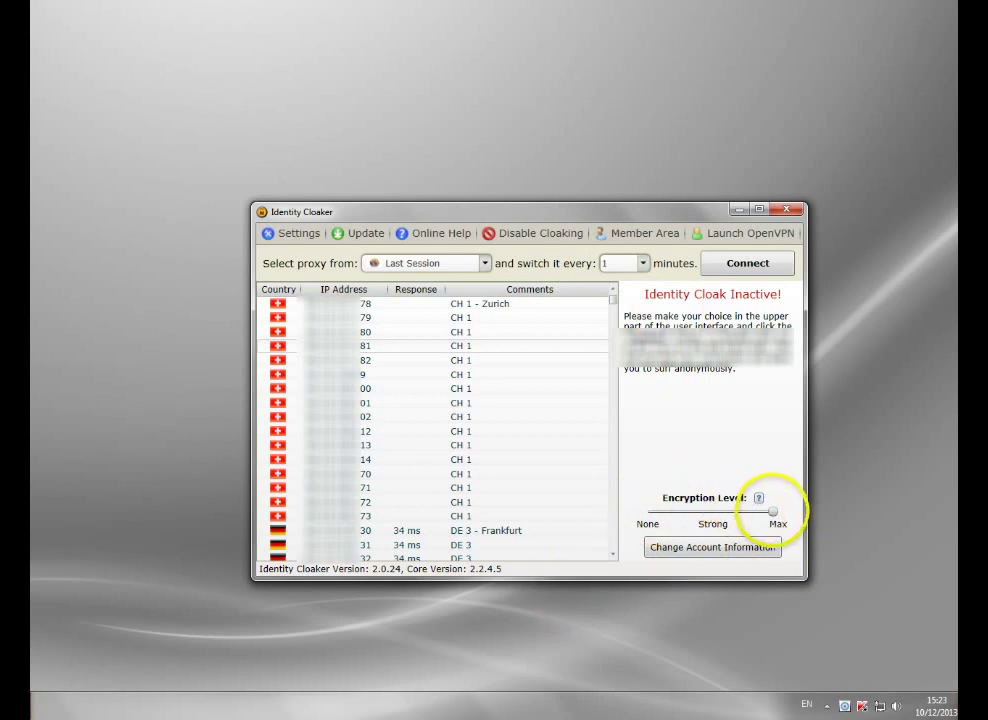
drag(772, 511, 621, 514)
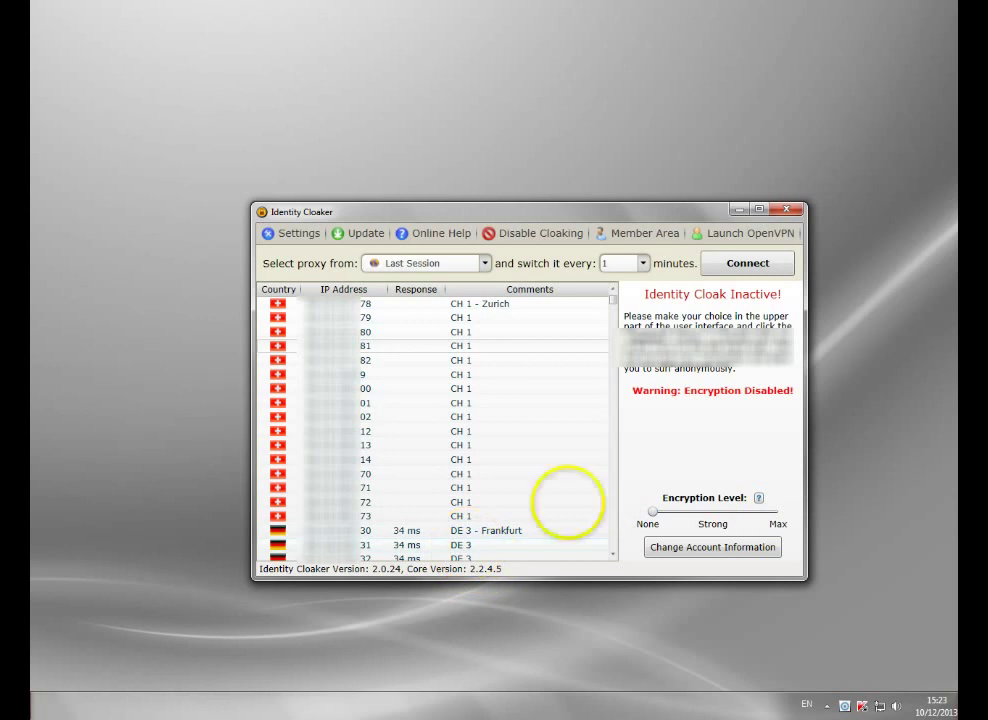
drag(653, 514, 772, 514)
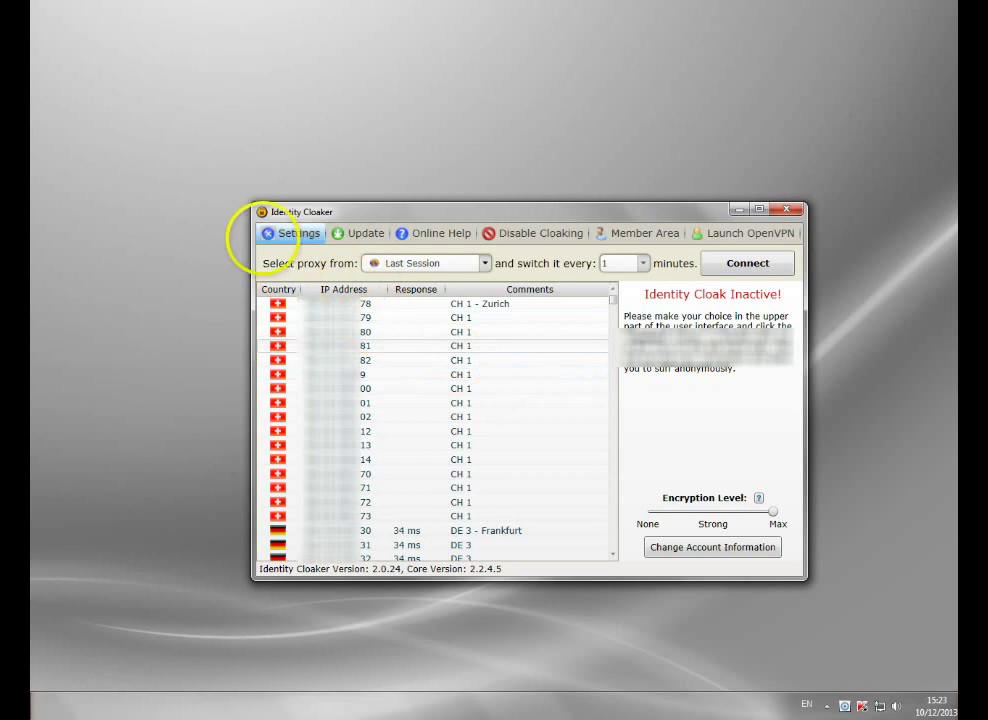
Review the web browsers offered for cloaking in the Cloaked Applications settings, keeping Firefox and Google Chrome selected.
click(282, 233)
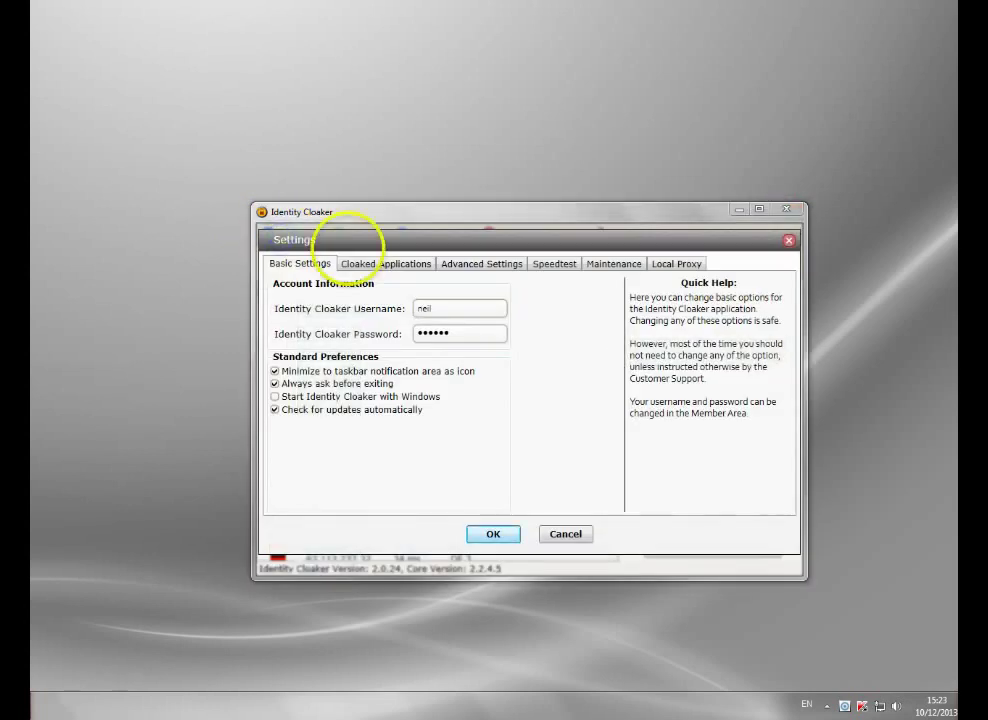
click(380, 262)
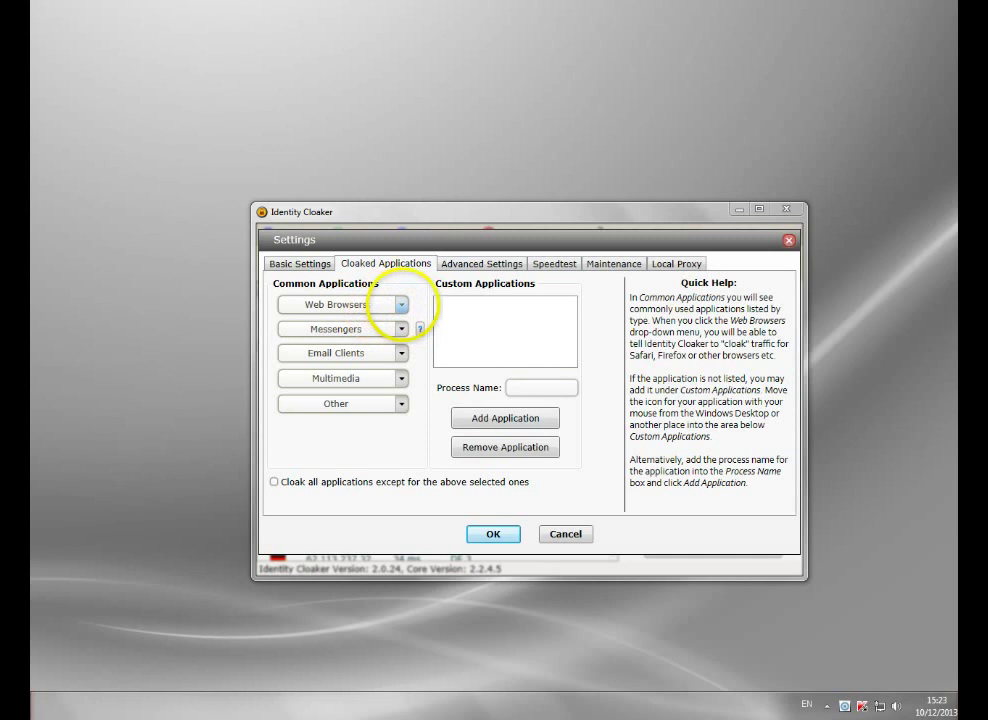
click(401, 304)
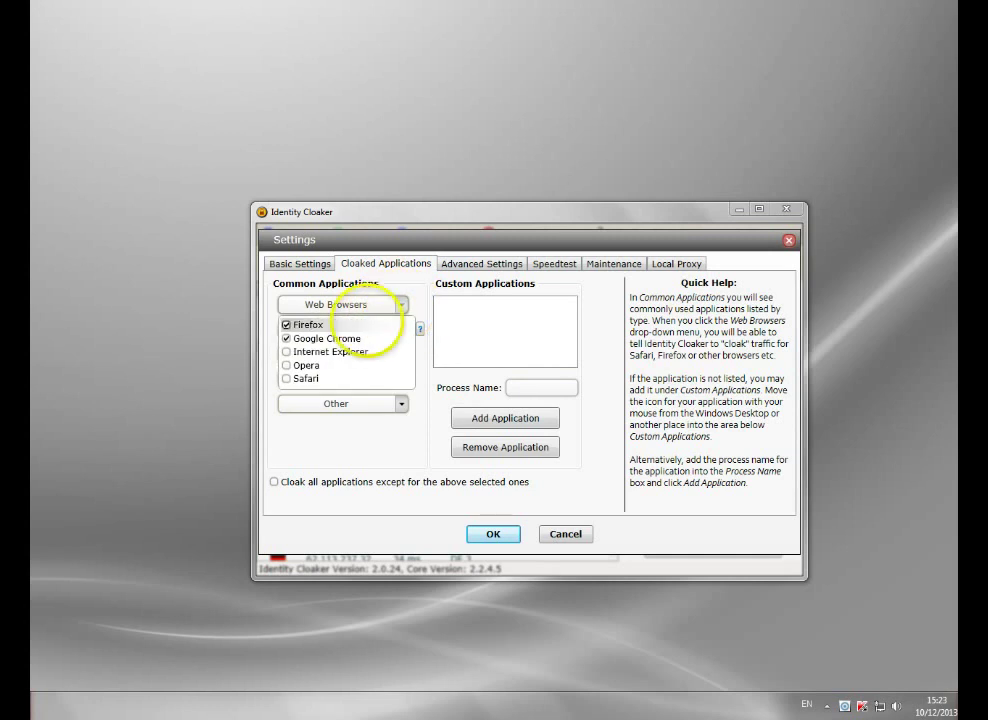
click(310, 324)
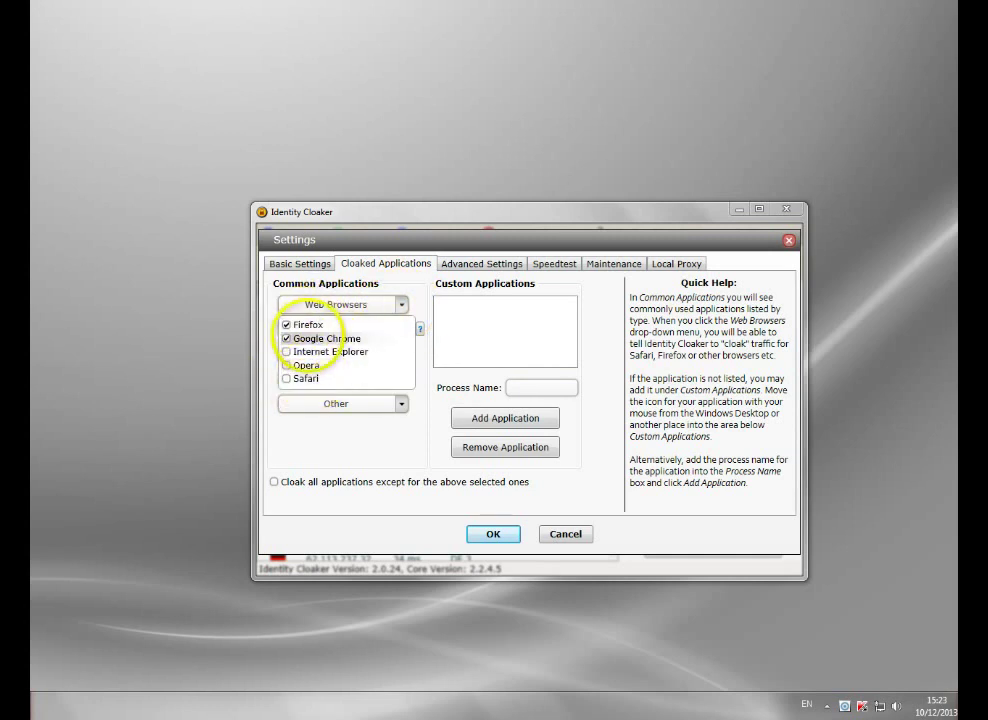
click(287, 325)
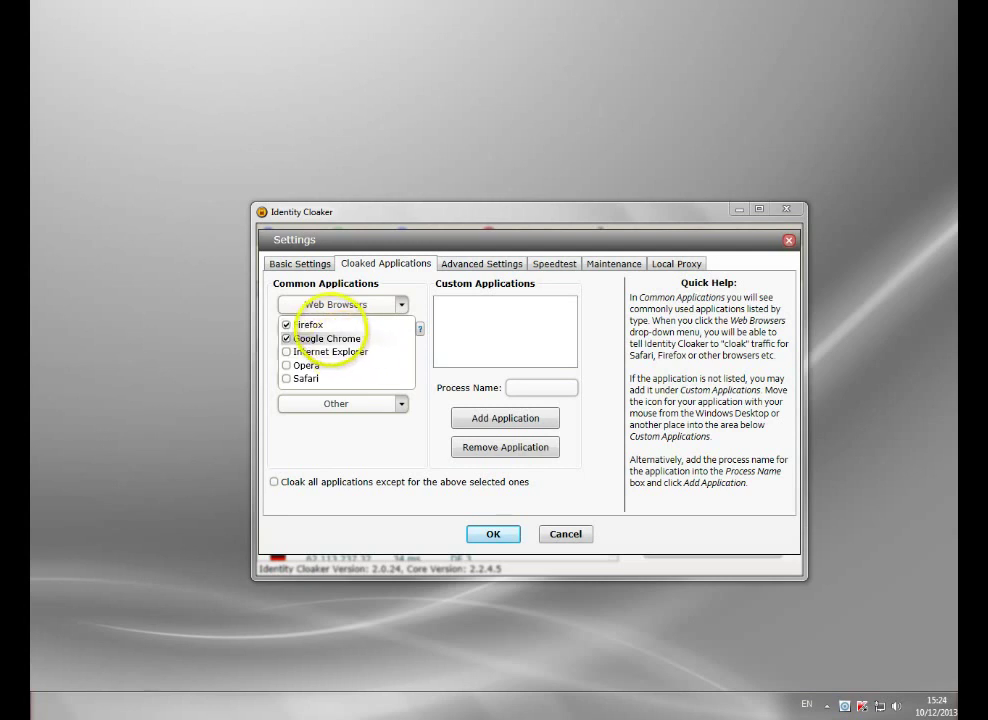
click(318, 326)
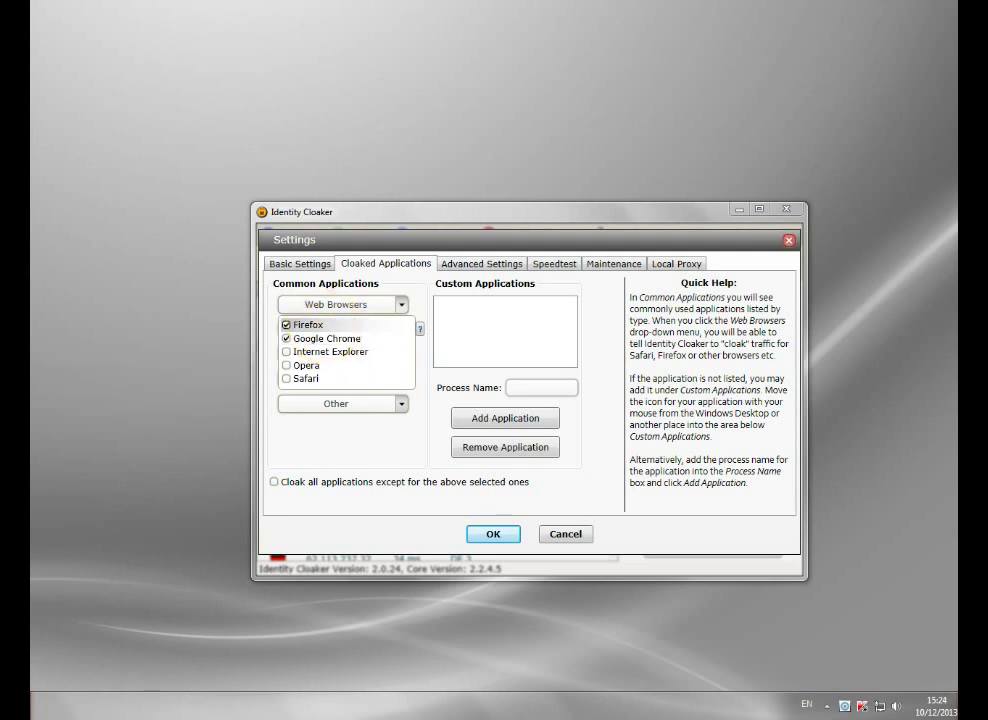
click(432, 397)
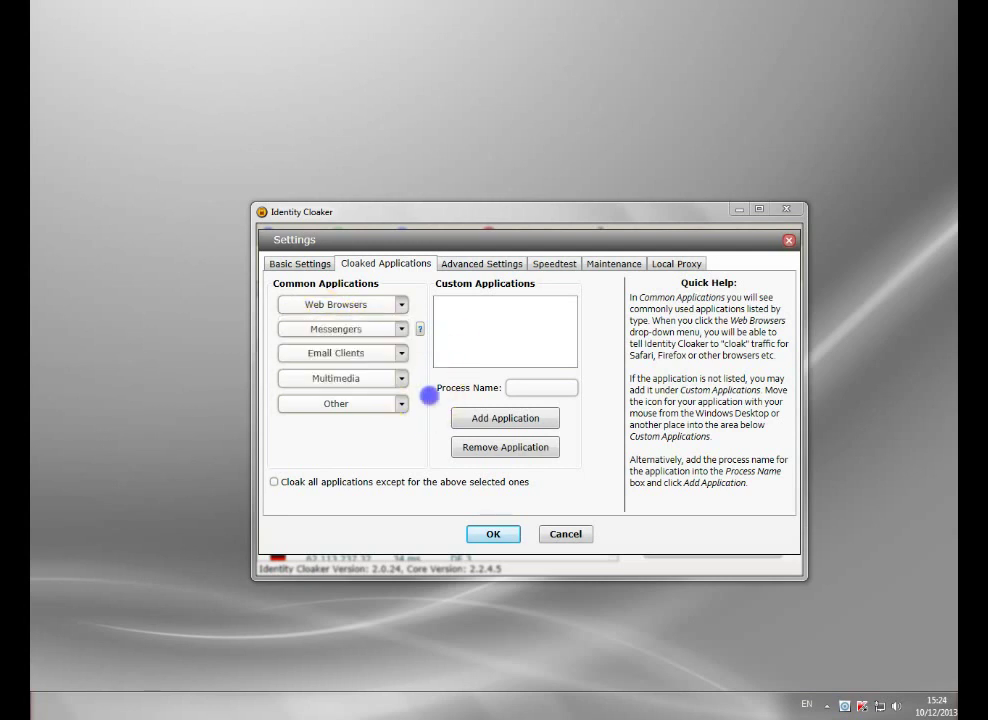
Review the messengers, email clients and multimedia applications selected for cloaking.
click(399, 329)
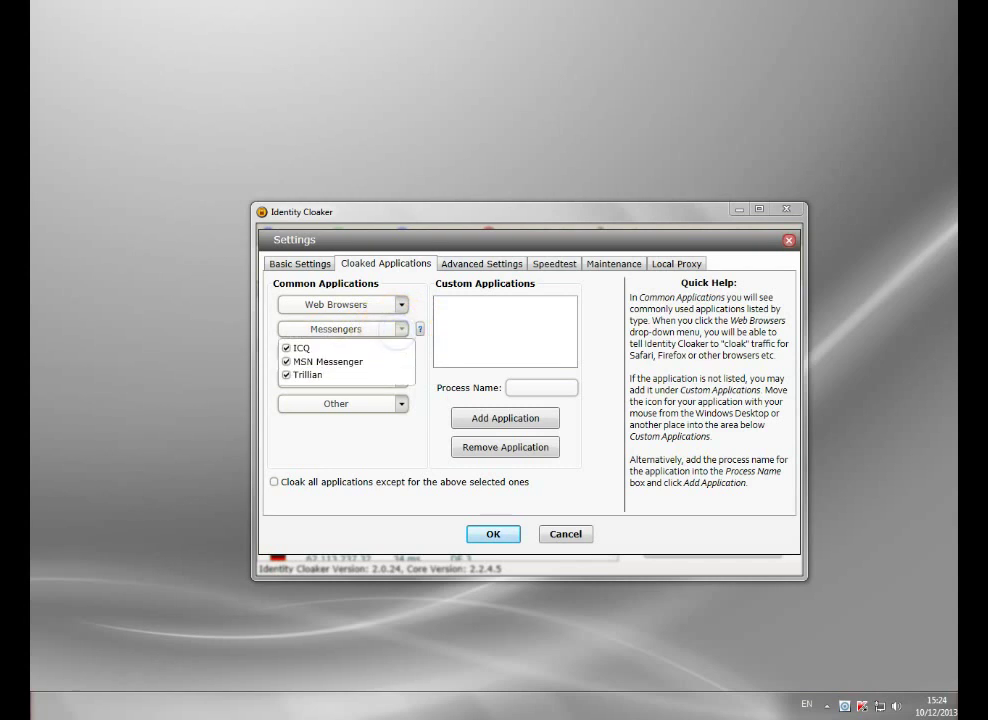
click(434, 388)
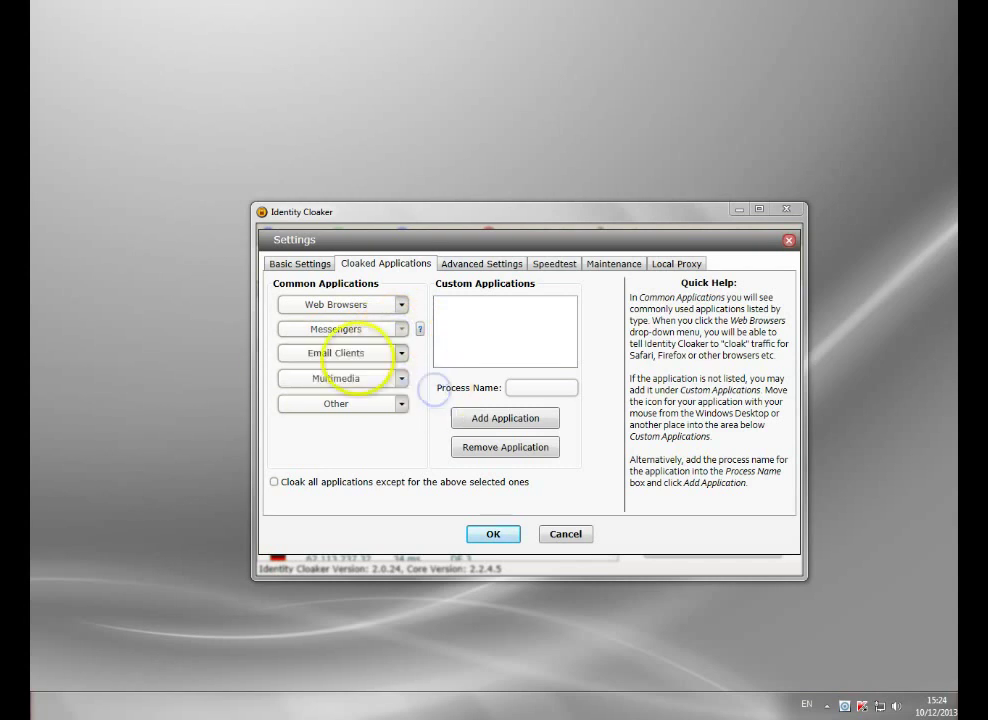
click(401, 353)
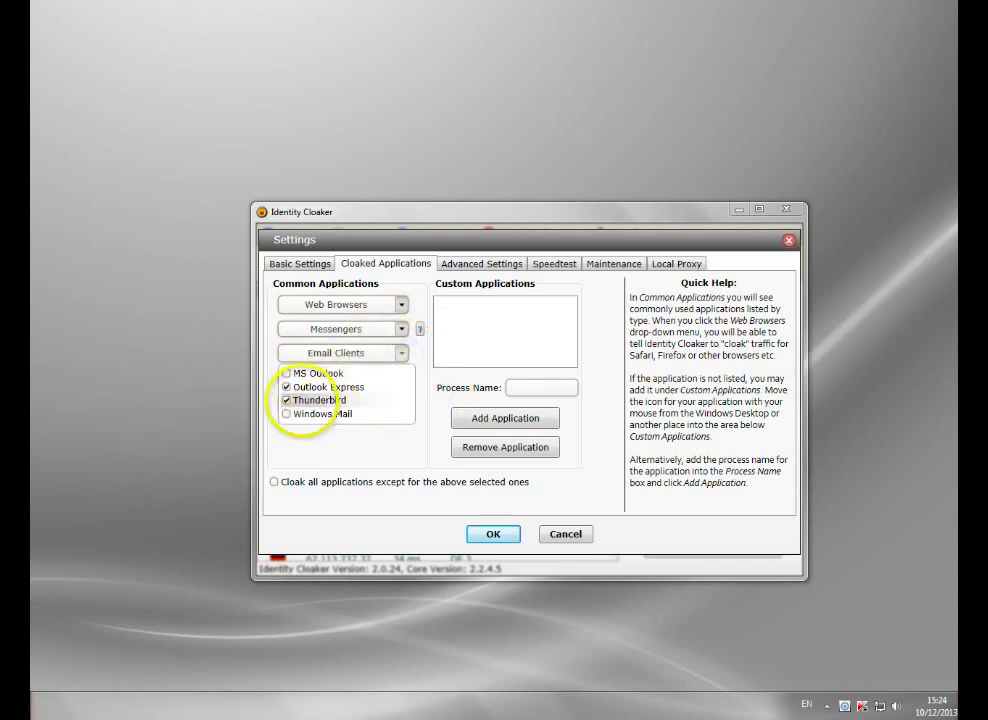
click(428, 431)
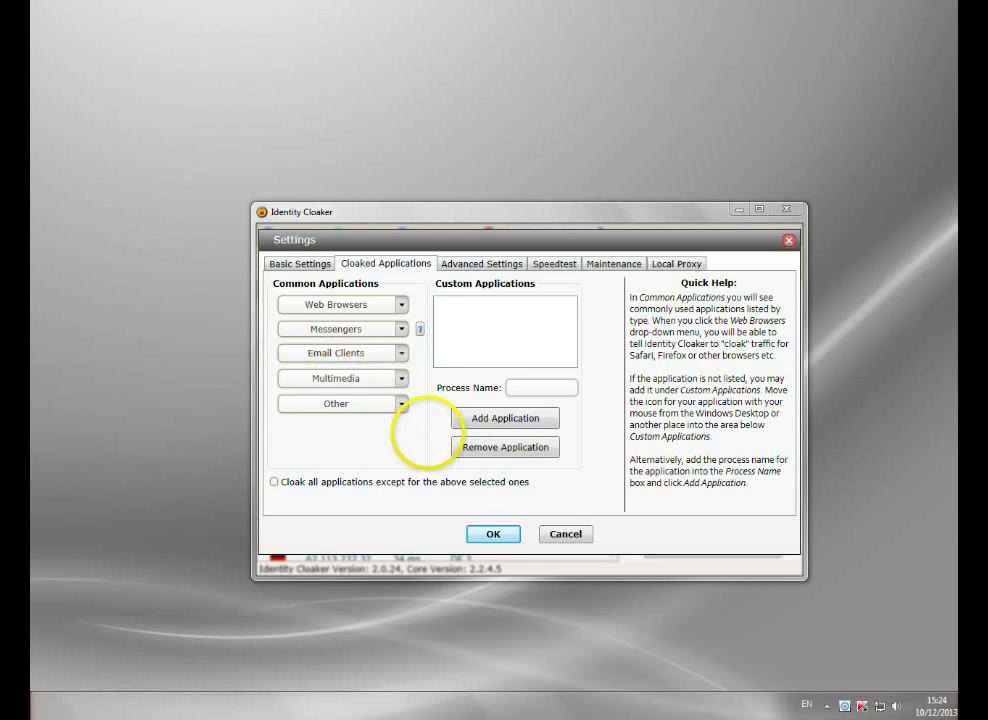
click(401, 378)
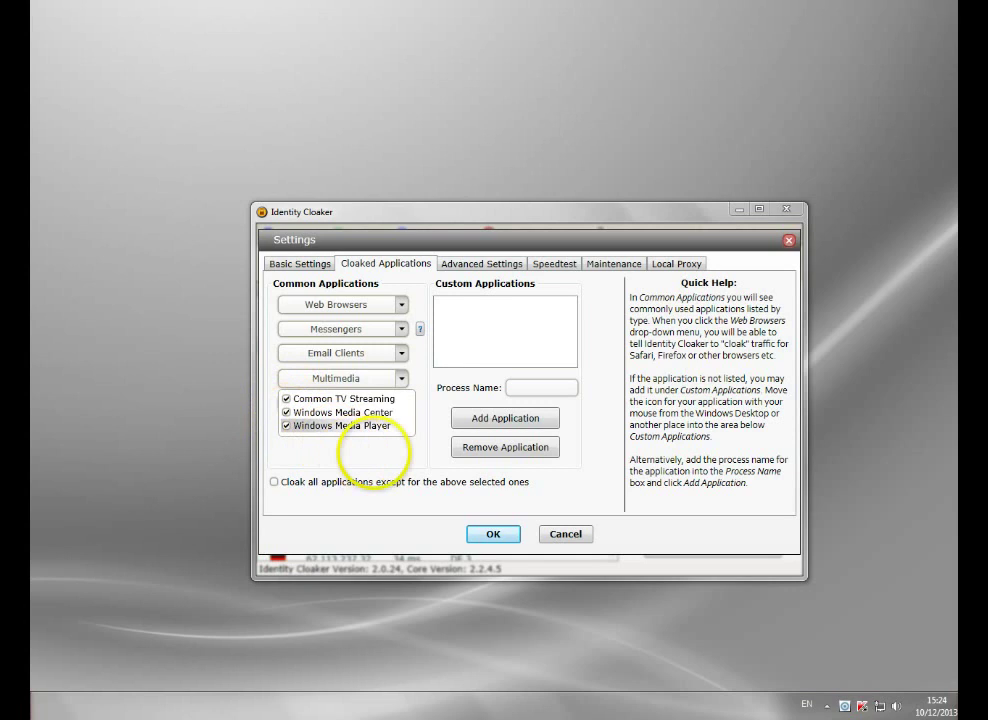
click(374, 454)
Try to add a custom application with a blank process name, and close the settings without saving.
click(531, 388)
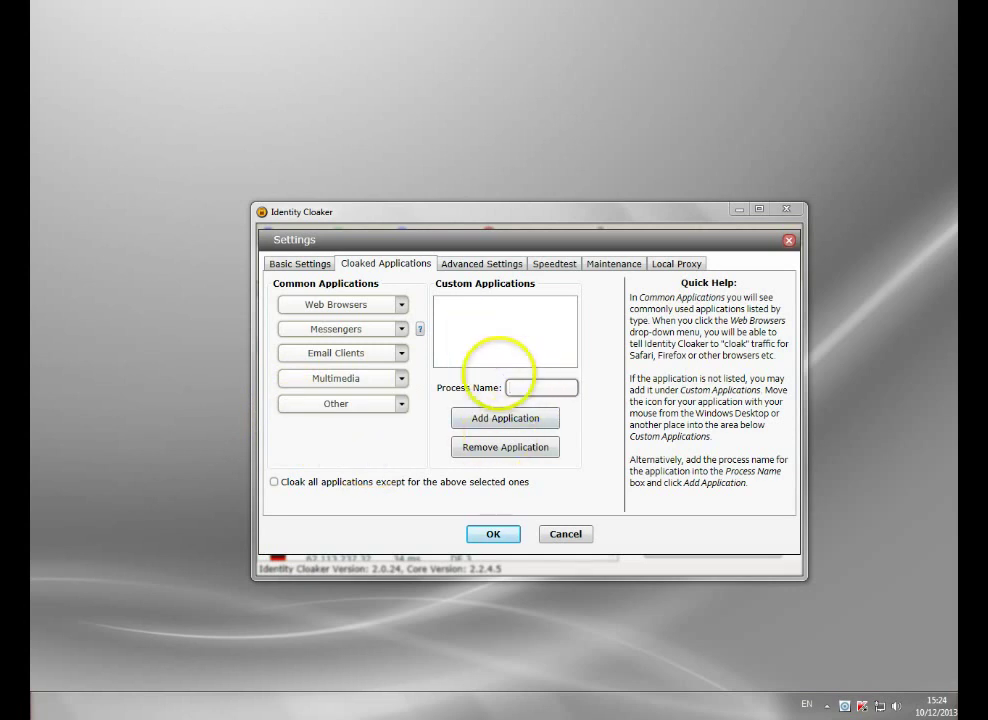
click(490, 416)
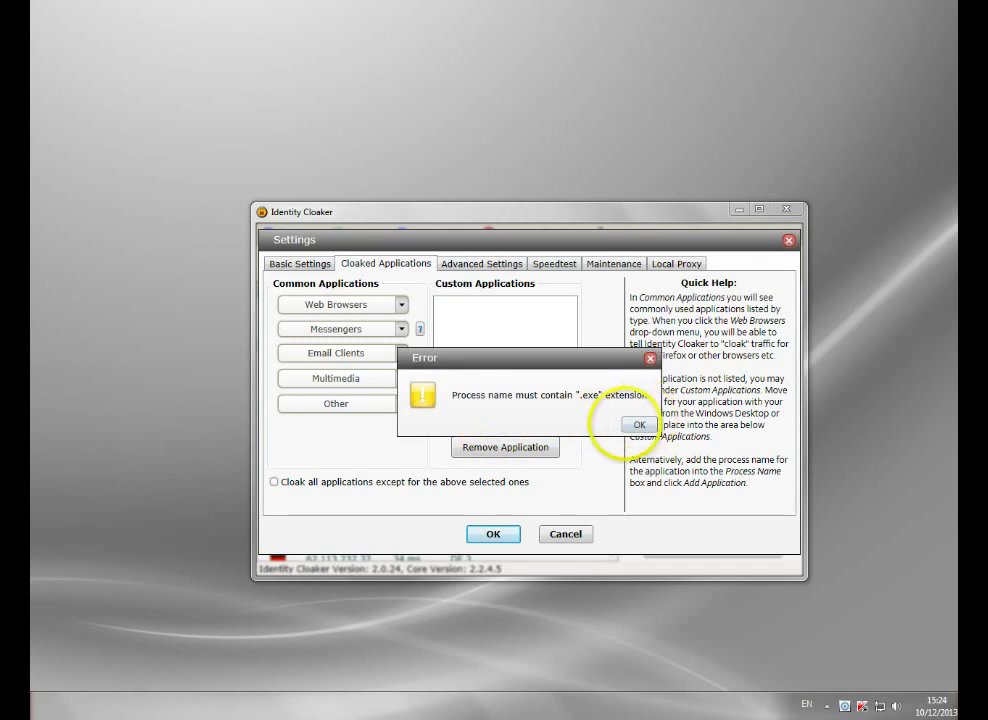
click(639, 424)
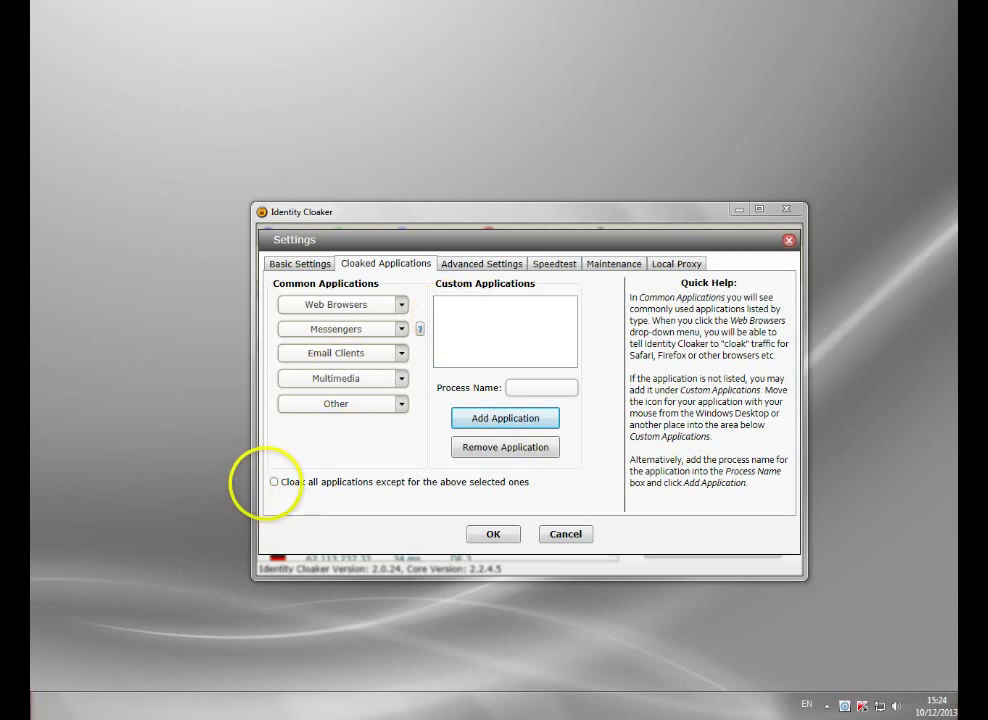
click(565, 534)
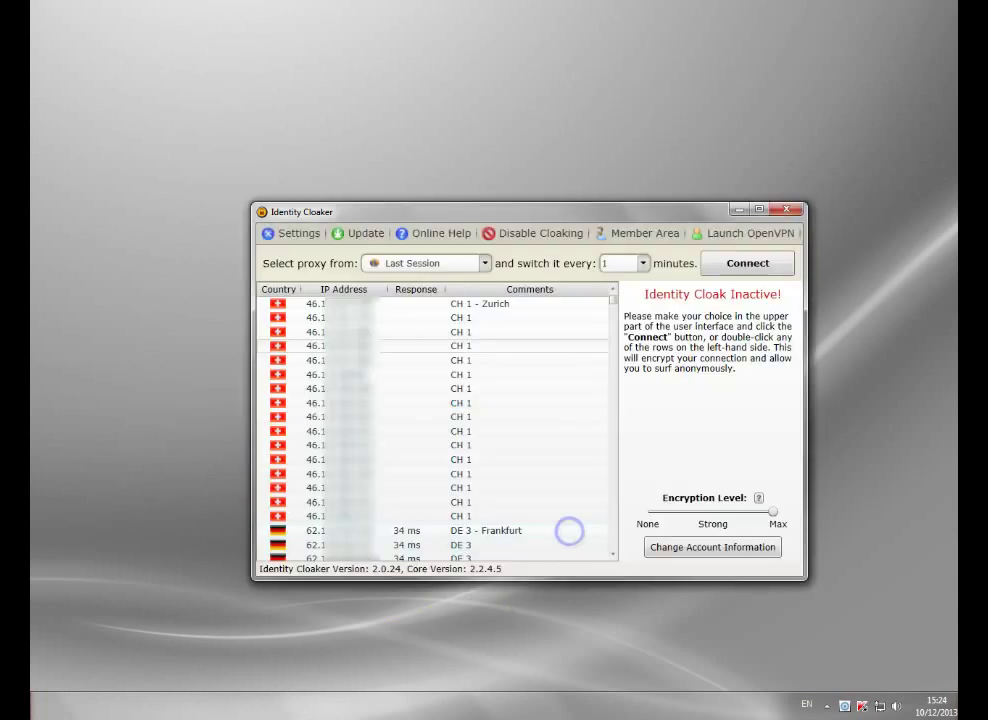